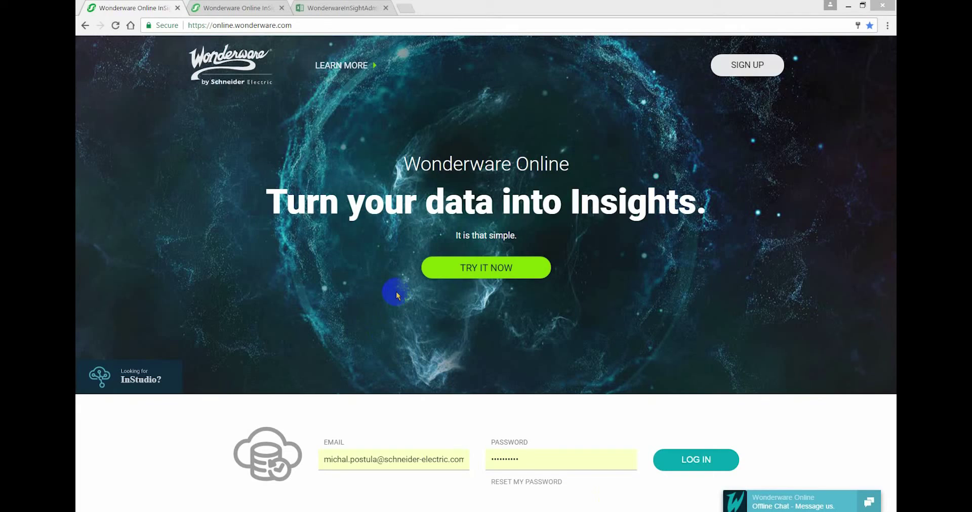
# Step: Log in to Wonderware Online InSight with the pre-filled account credentials
pyautogui.click(691, 462)
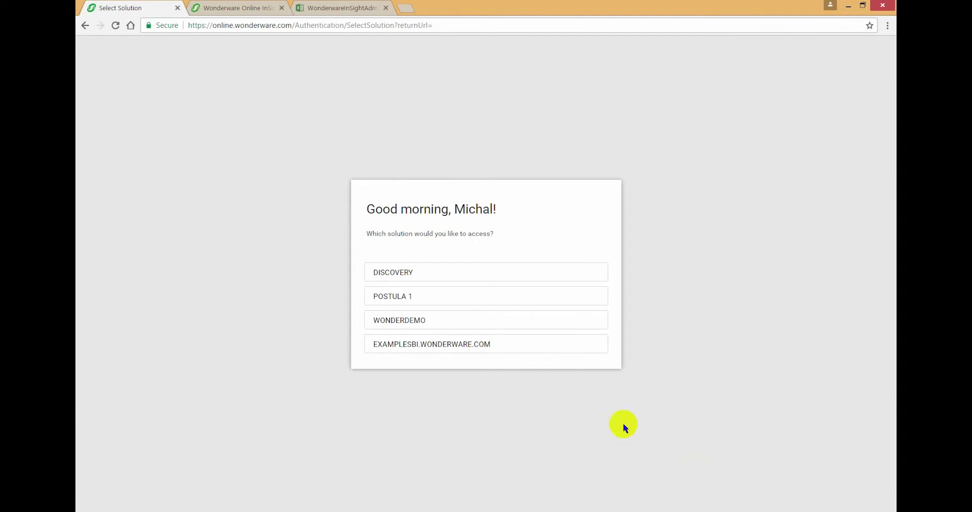
# Step: In Discovery, load all 82 tags whose location includes 'valley' into Numeric Data
pyautogui.click(446, 271)
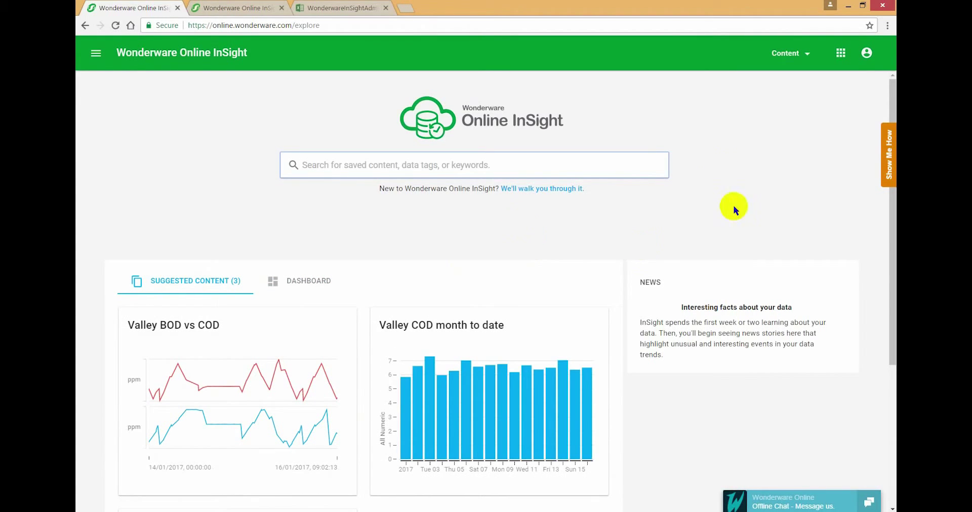
pyautogui.click(319, 165)
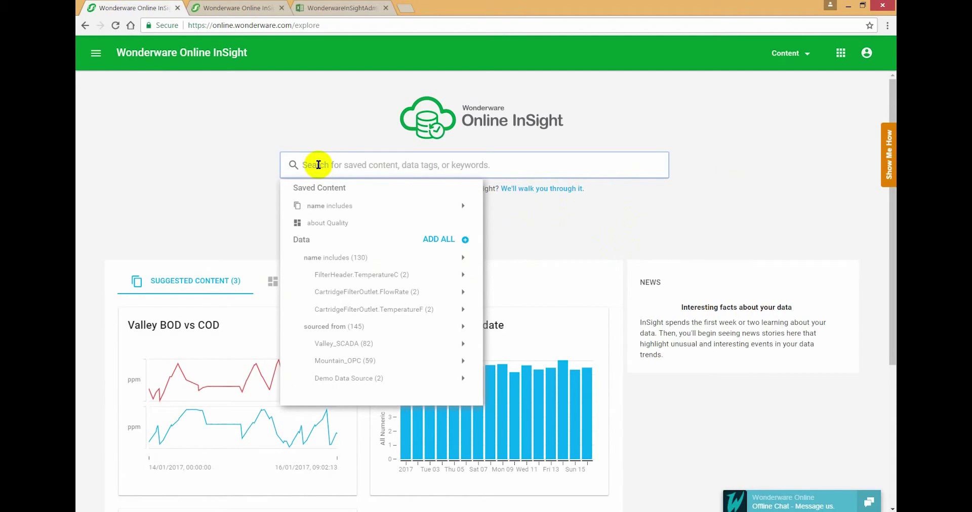
pyautogui.write('valley')
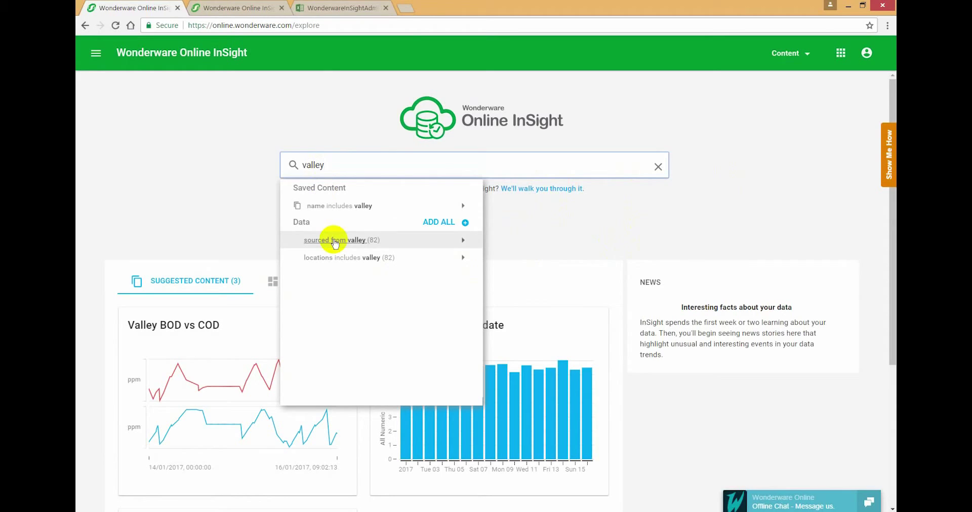
pyautogui.click(348, 260)
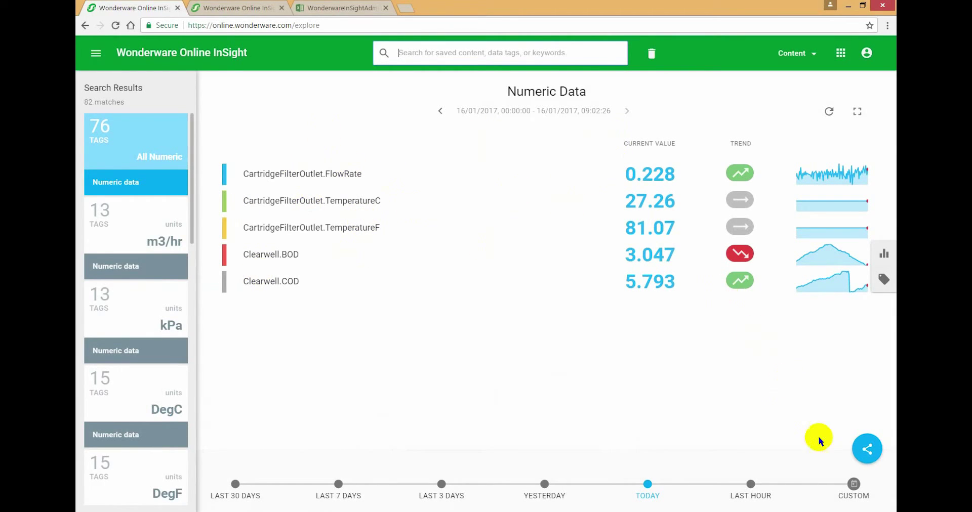
pyautogui.click(866, 450)
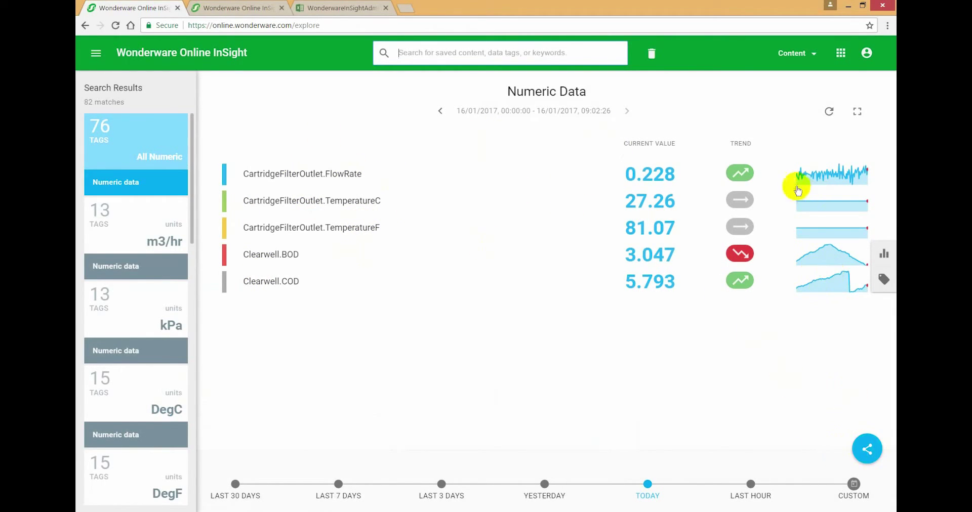
pyautogui.click(868, 449)
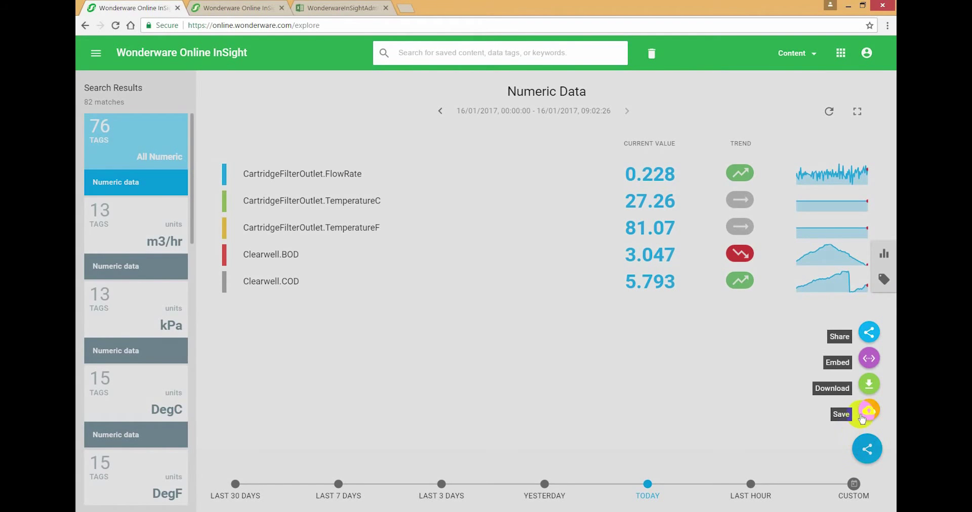
# Step: Save the view as 'Secured Content - Valley', visible to My Team's Discovery/CityWater/Valley group
pyautogui.click(865, 413)
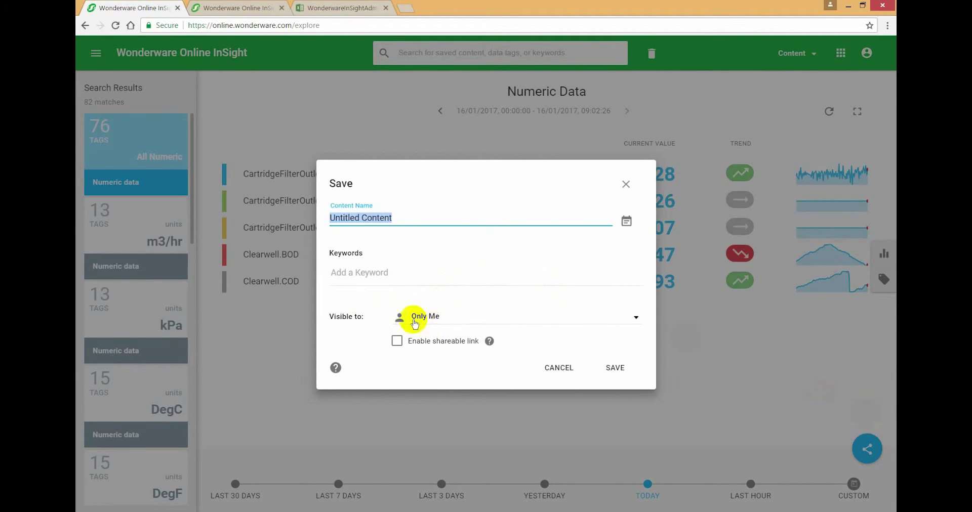
pyautogui.click(415, 320)
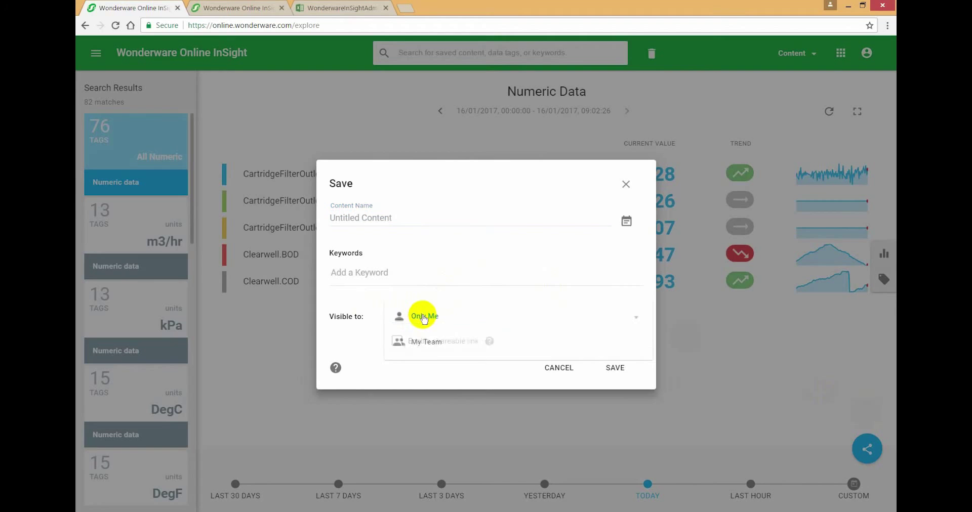
pyautogui.click(430, 342)
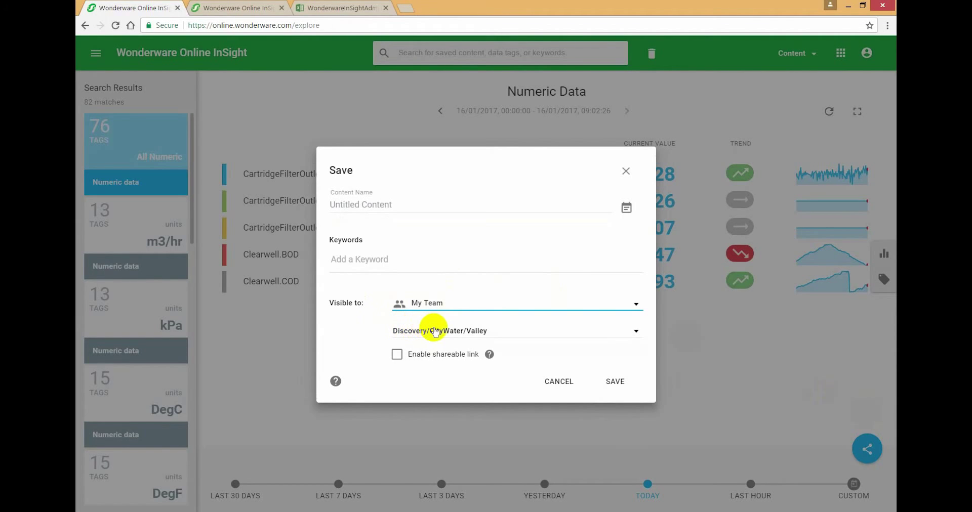
pyautogui.click(496, 332)
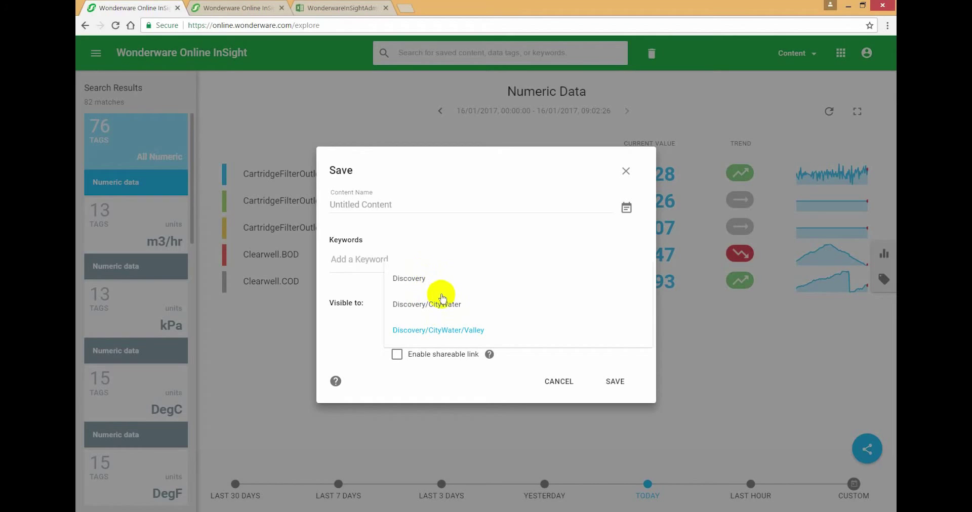
pyautogui.click(430, 334)
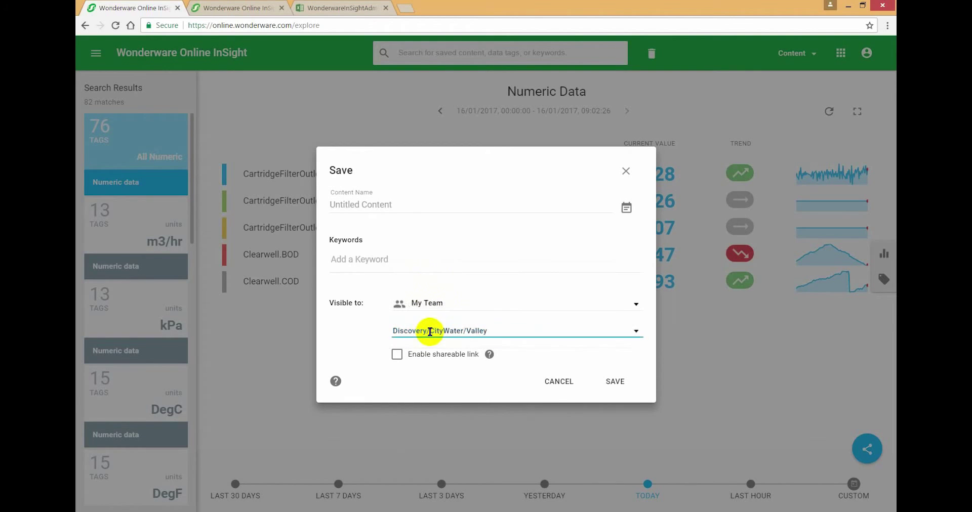
pyautogui.tripleClick(360, 203)
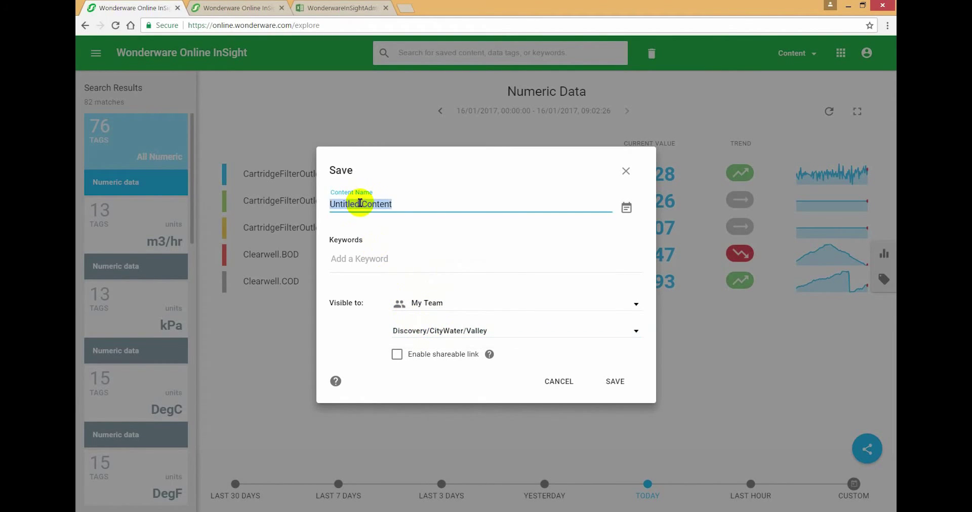
pyautogui.write('Secured Content')
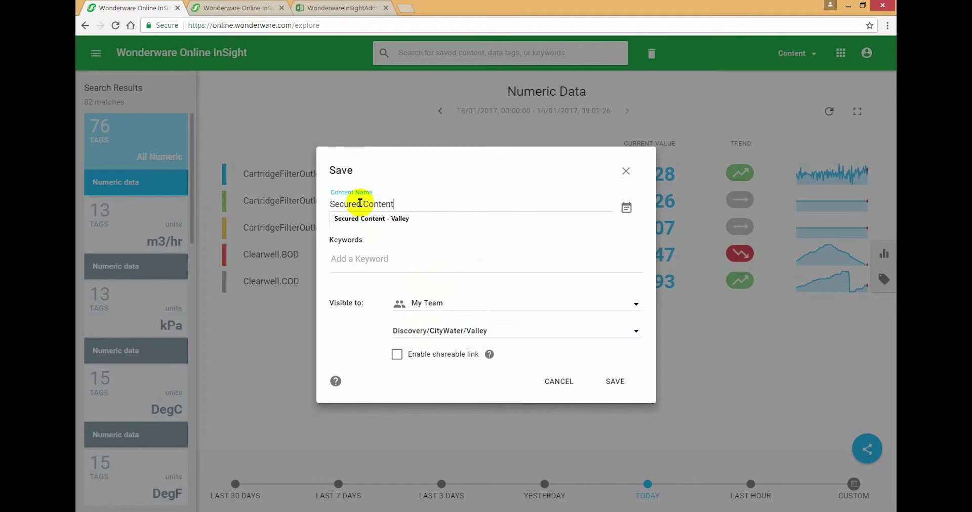
pyautogui.write(' - Valley')
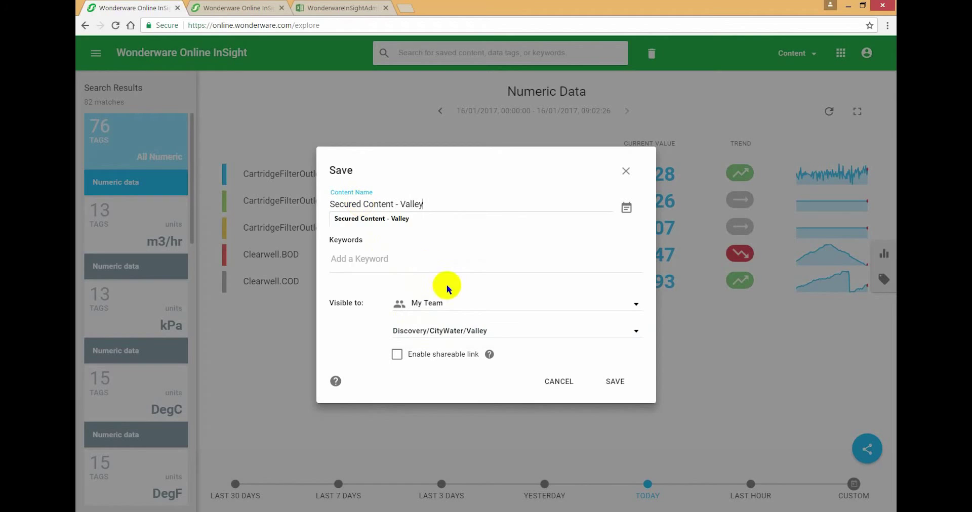
pyautogui.click(610, 383)
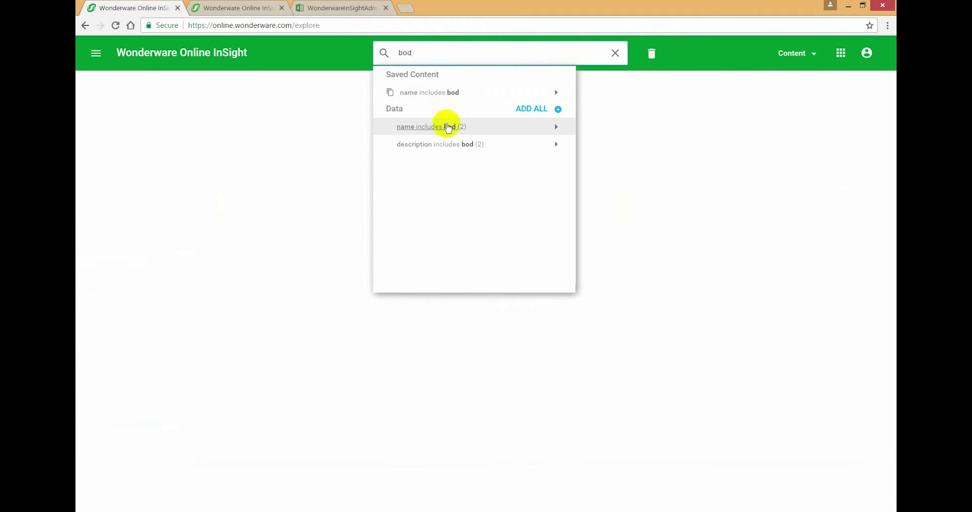
# Step: Add the two 'bod' tags and check their details: one in Mountain, one in Valley
pyautogui.click(445, 128)
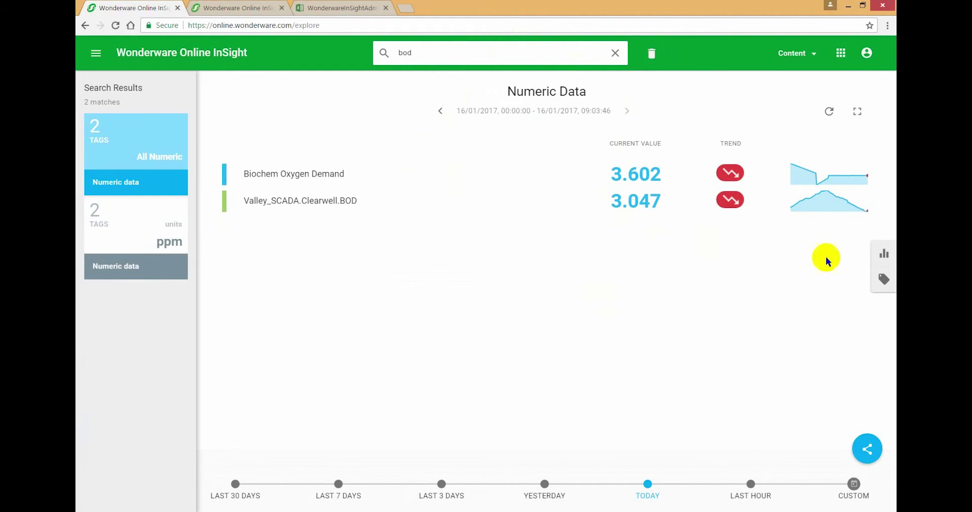
pyautogui.click(883, 278)
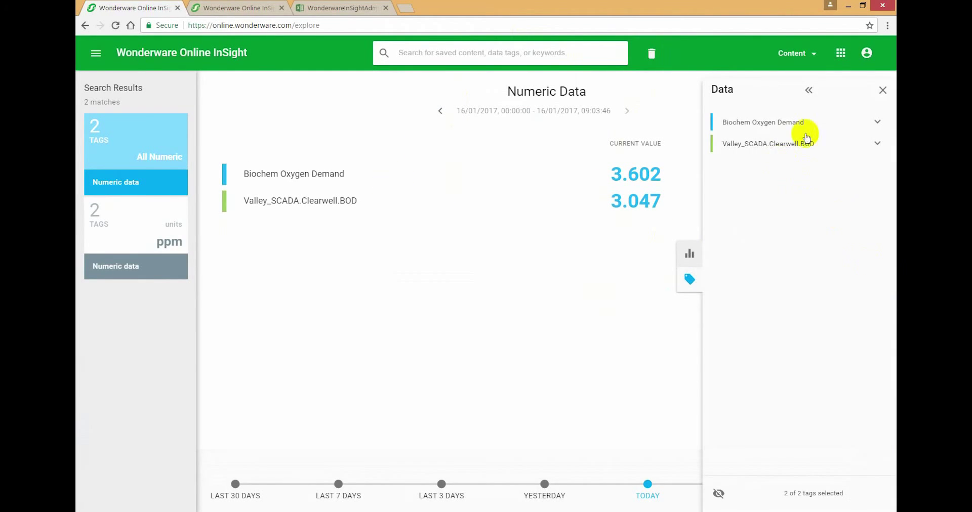
pyautogui.click(877, 122)
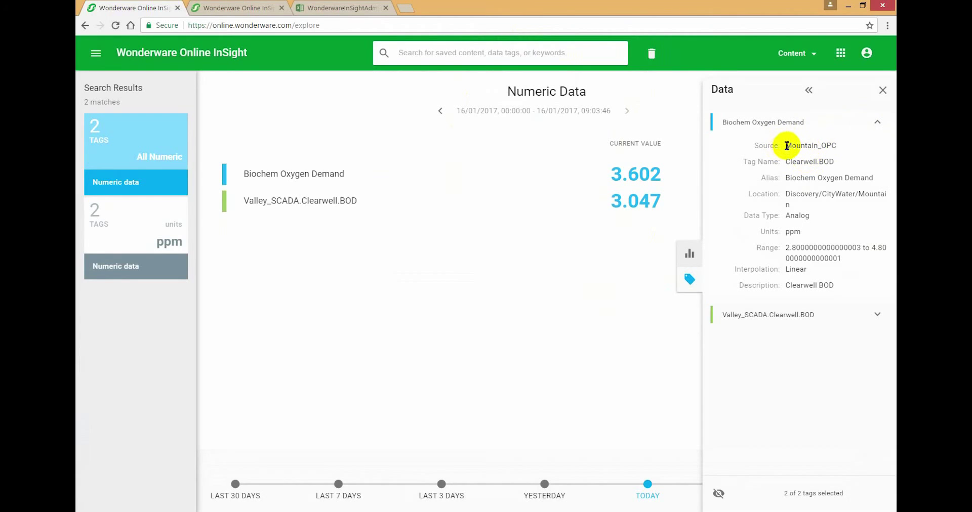
pyautogui.click(876, 314)
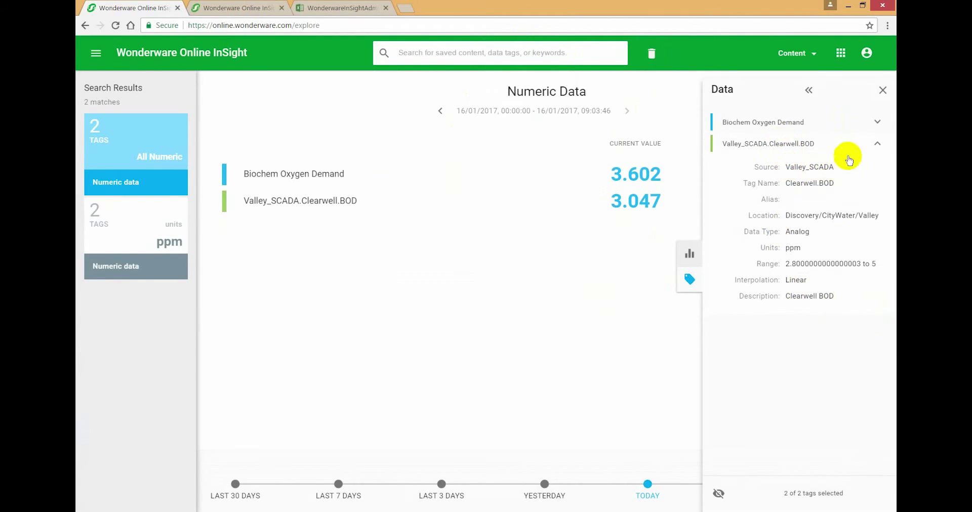
pyautogui.click(882, 91)
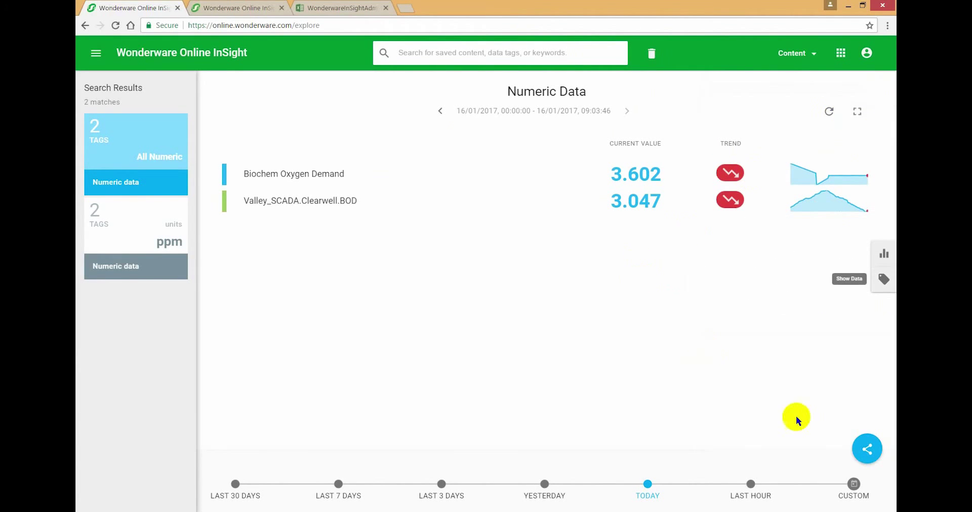
# Step: Save the two-tag BOD view as 'Secured Content - Both Sites' for My Team at Discovery/CityWater
pyautogui.click(867, 451)
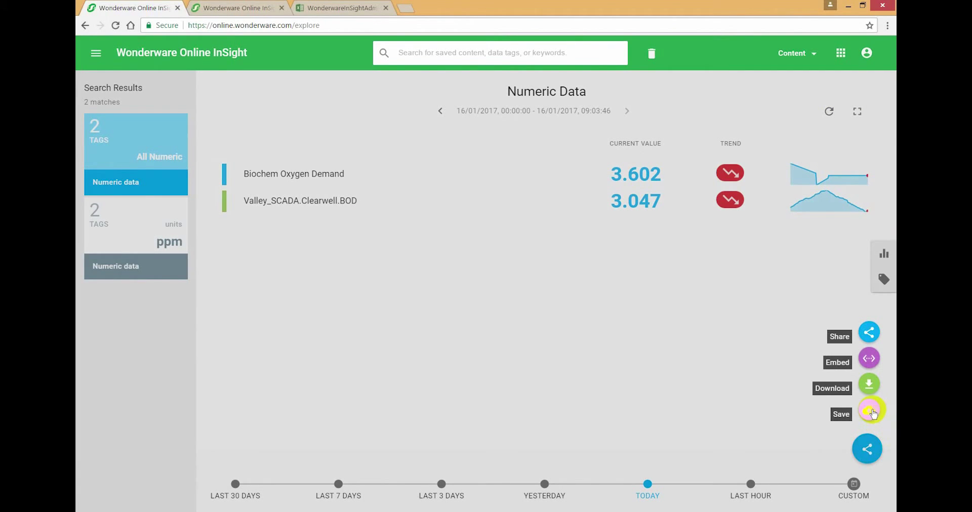
pyautogui.click(869, 410)
pyautogui.click(430, 316)
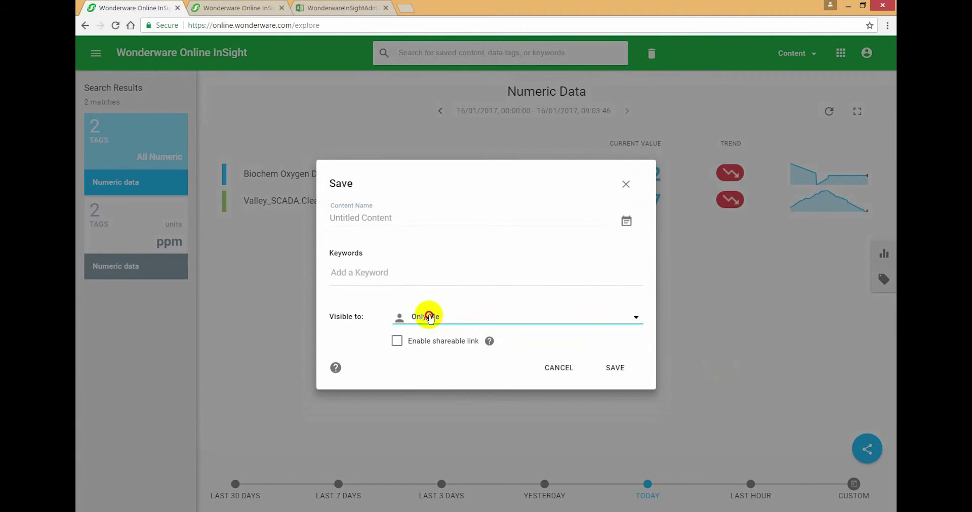
pyautogui.click(420, 343)
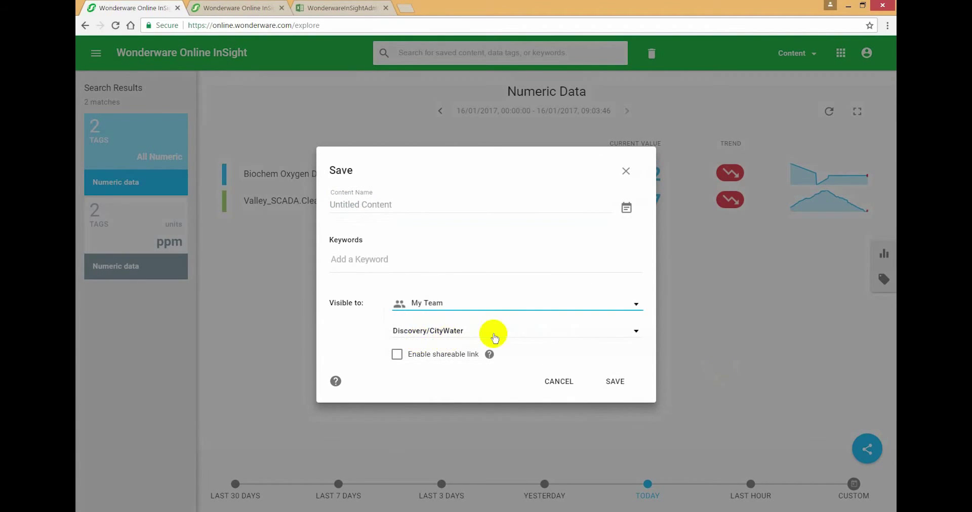
pyautogui.click(494, 333)
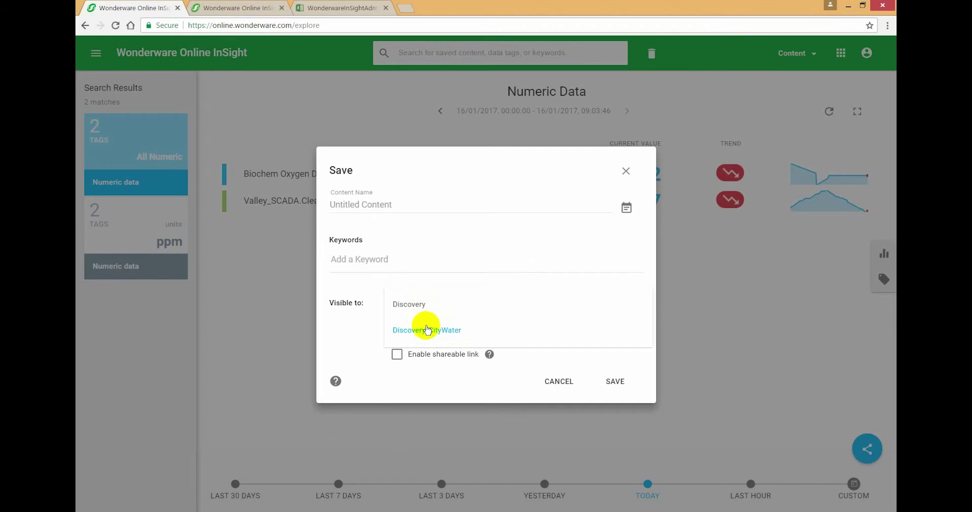
pyautogui.click(427, 331)
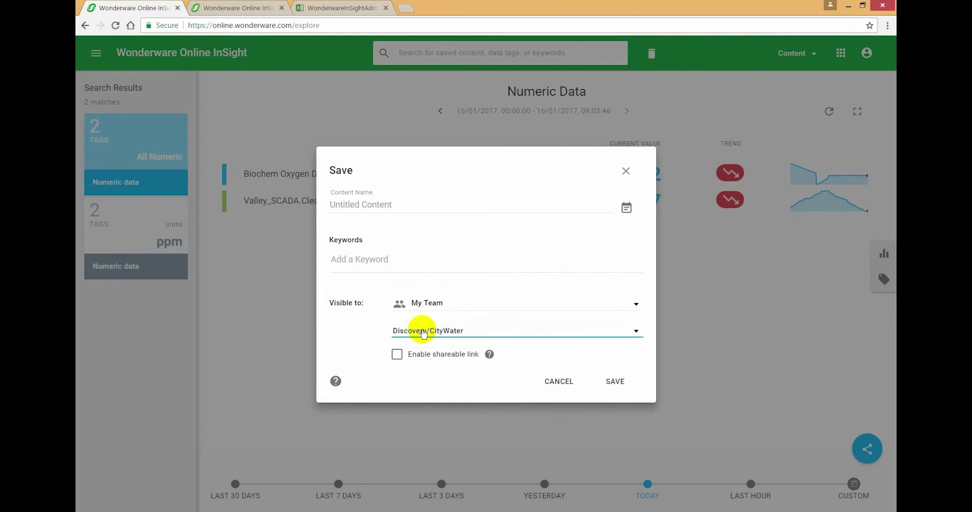
pyautogui.click(363, 205)
pyautogui.write('S')
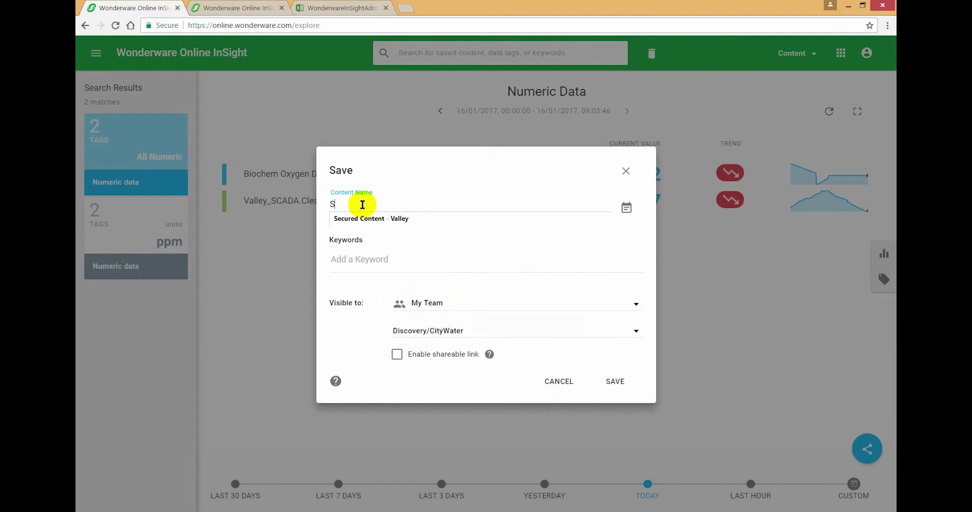
pyautogui.write('ecured Content - ')
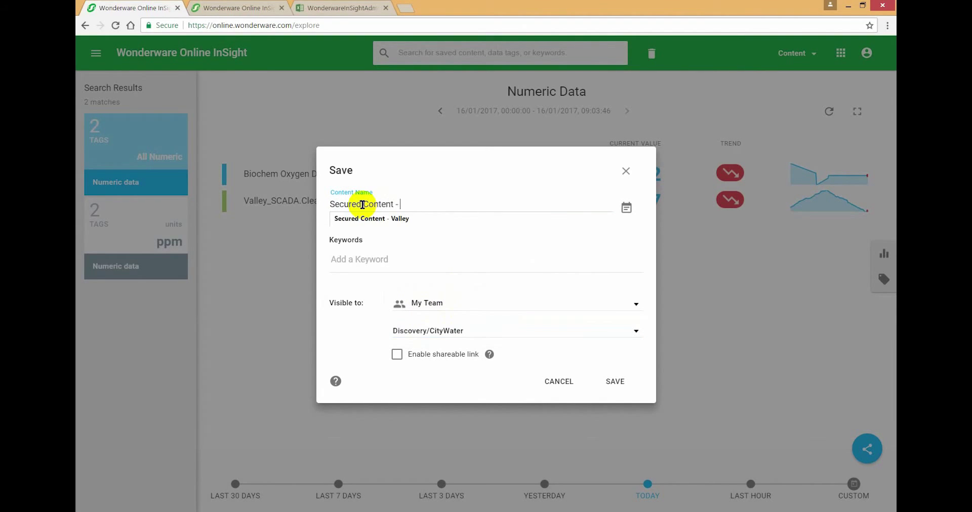
pyautogui.write('Both Sites')
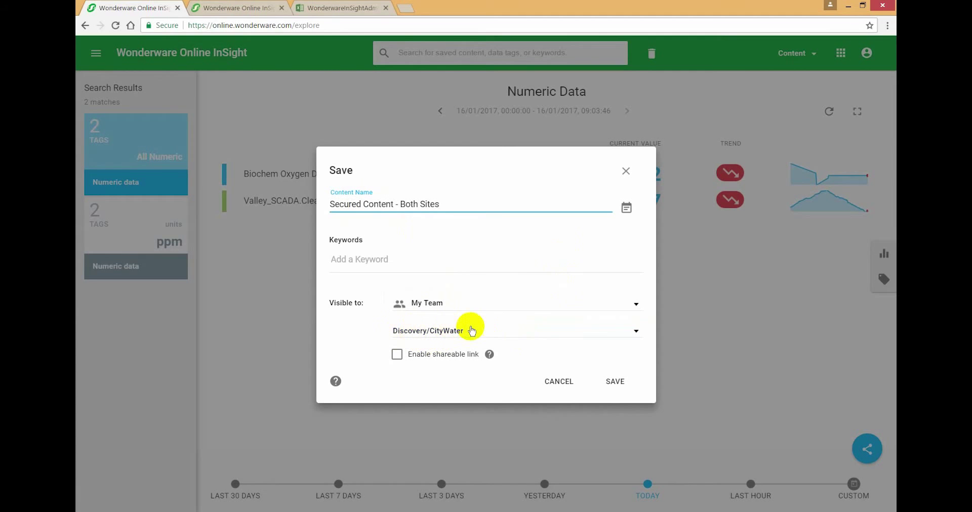
pyautogui.click(615, 385)
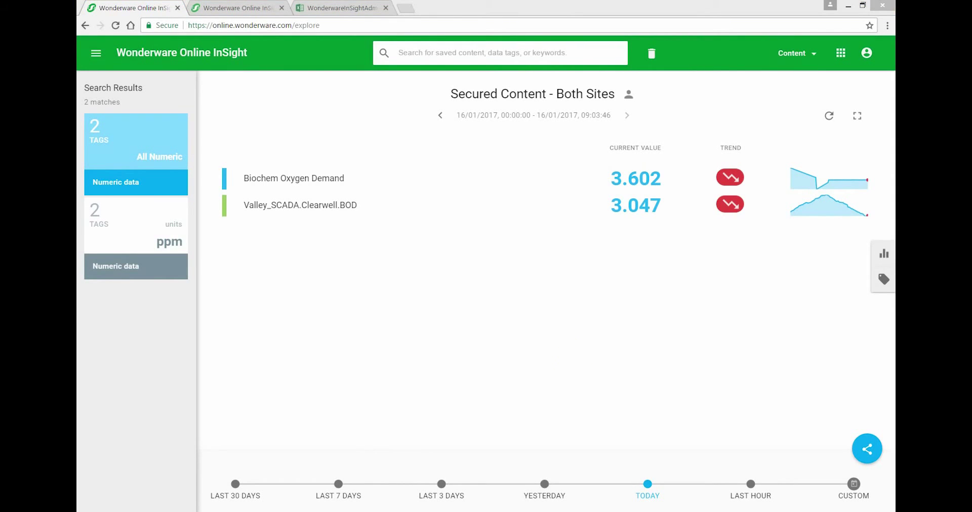
# Step: Review All Content with owners and security locations, then log out
pyautogui.click(810, 56)
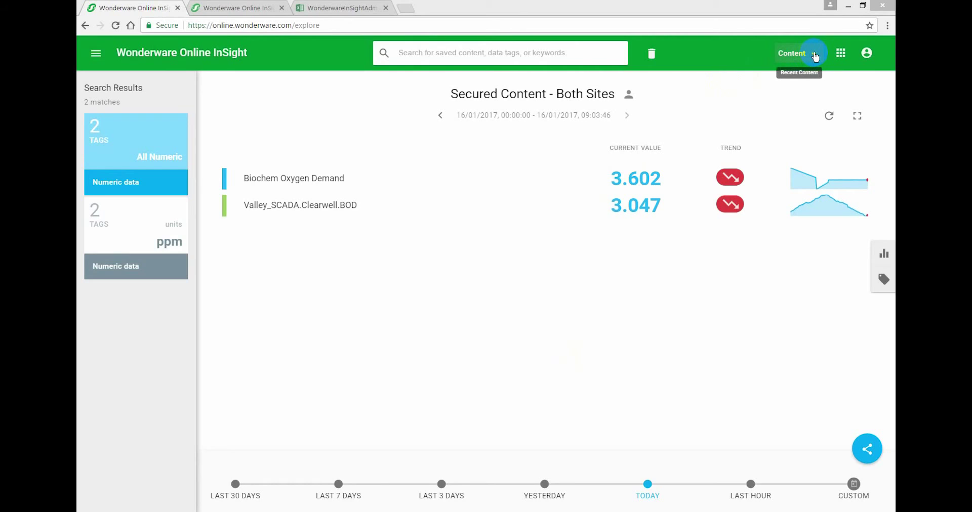
pyautogui.click(814, 57)
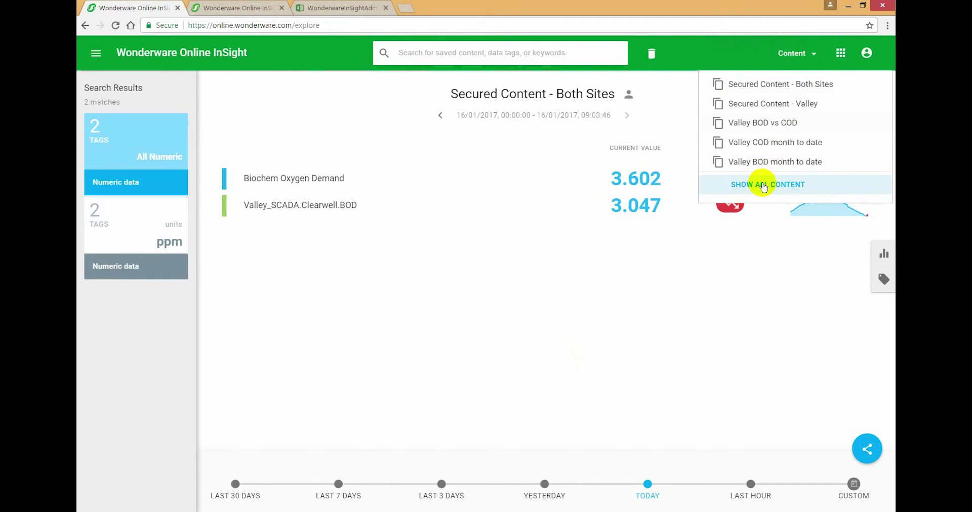
pyautogui.click(764, 186)
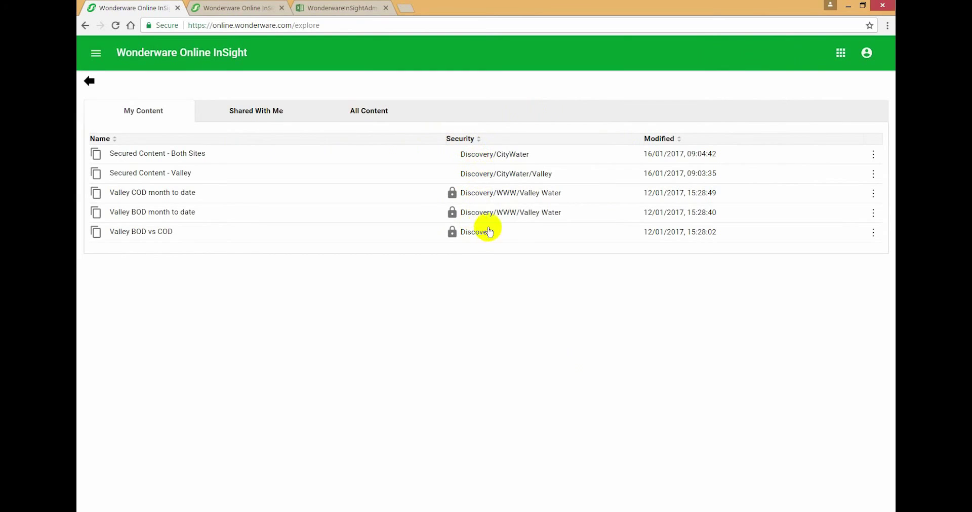
pyautogui.click(362, 115)
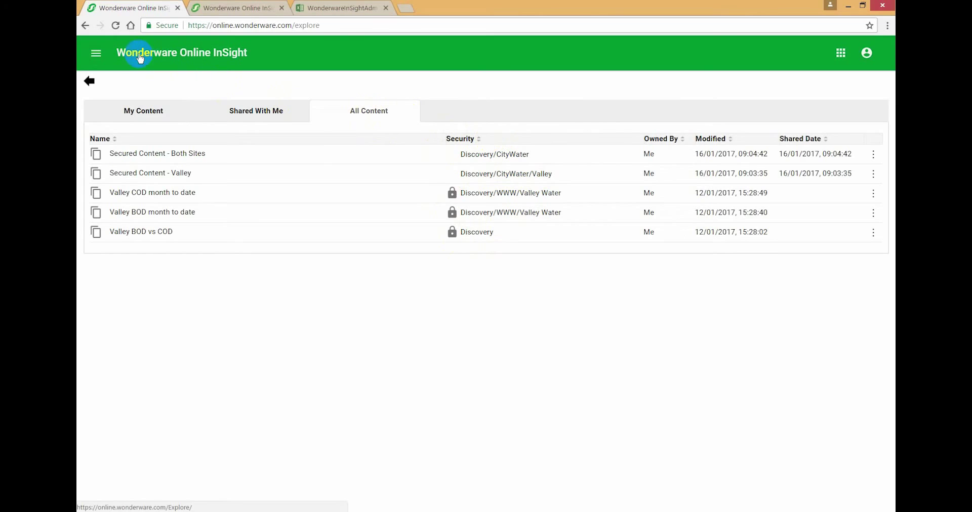
pyautogui.click(866, 53)
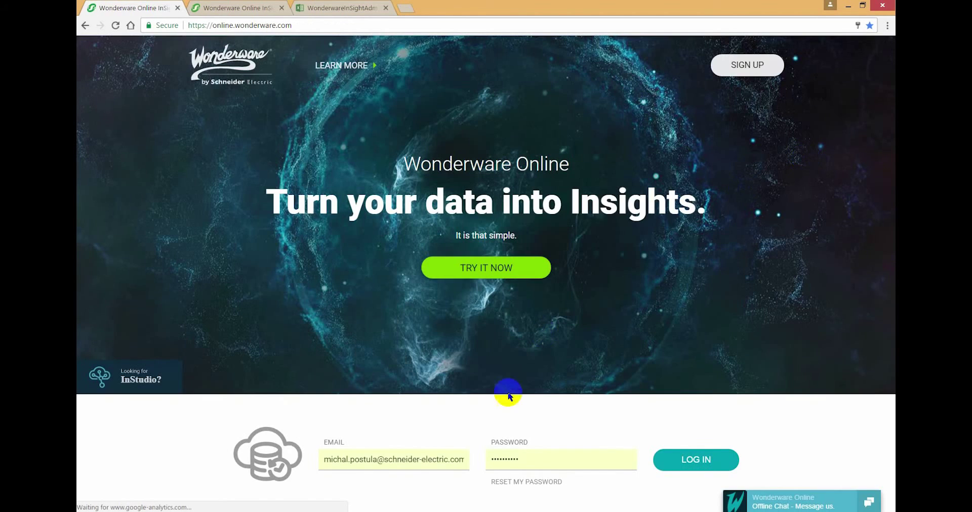
# Step: Enter the restricted Valley user's e-mail address and log in as that user
pyautogui.click(405, 460)
pyautogui.hotkey('ctrl', 'a')
pyautogui.write('michal.a')
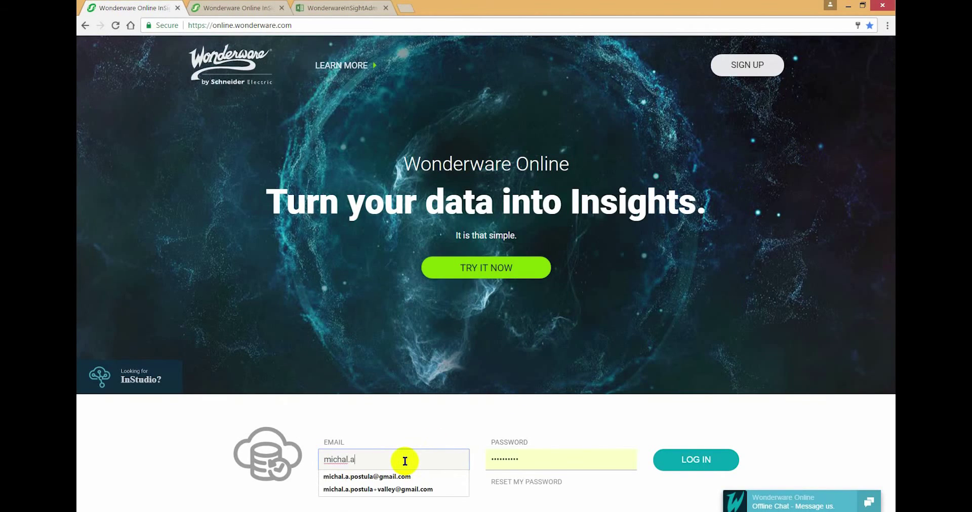
pyautogui.click(389, 490)
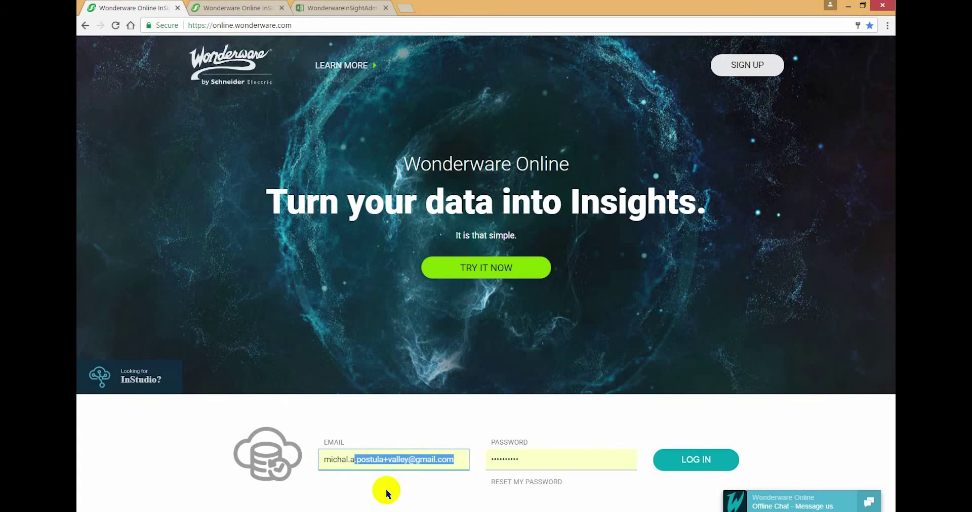
pyautogui.click(687, 464)
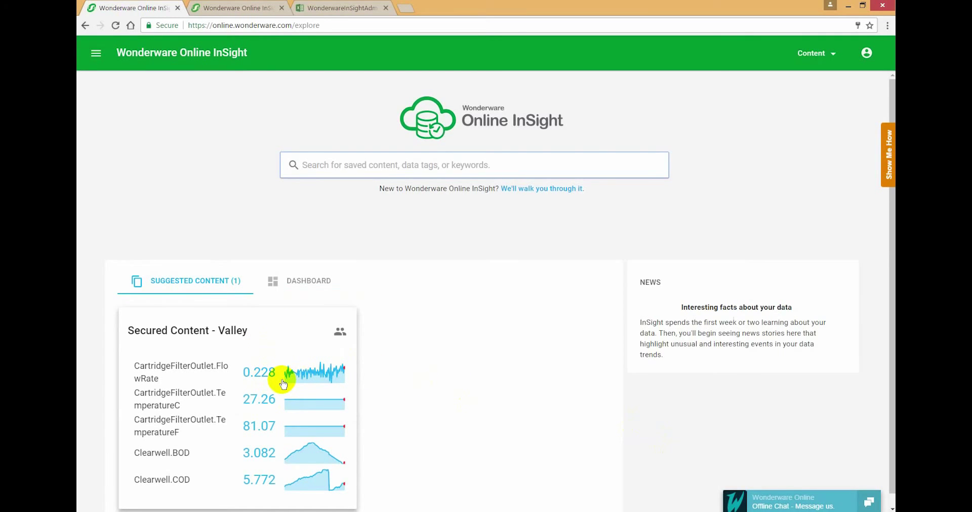
# Step: Open the Secured Content - Valley card showing five live tags, then Show All Content
pyautogui.moveTo(335, 339)
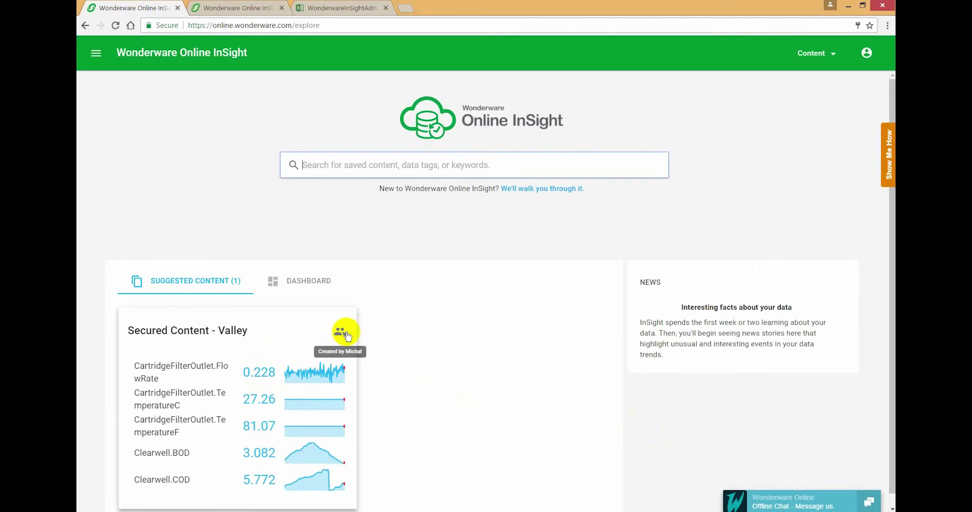
pyautogui.click(282, 359)
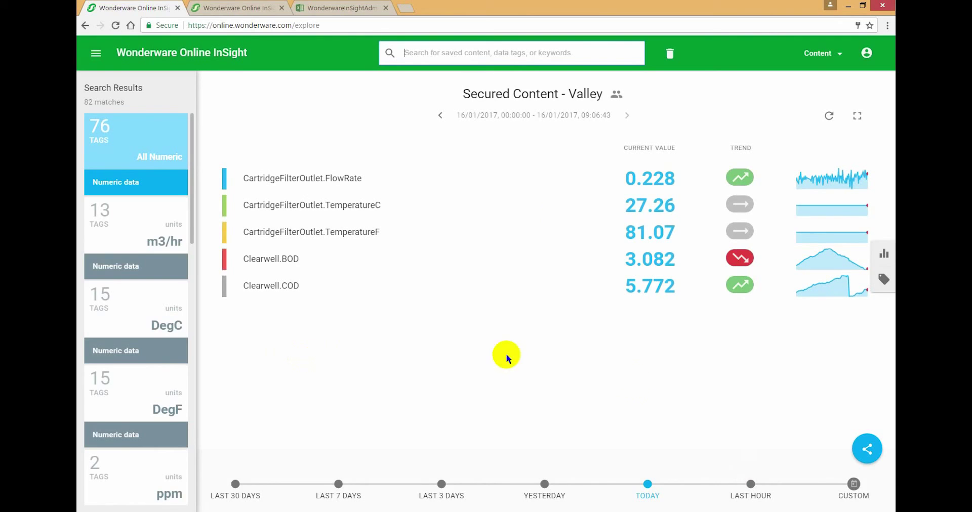
pyautogui.click(866, 447)
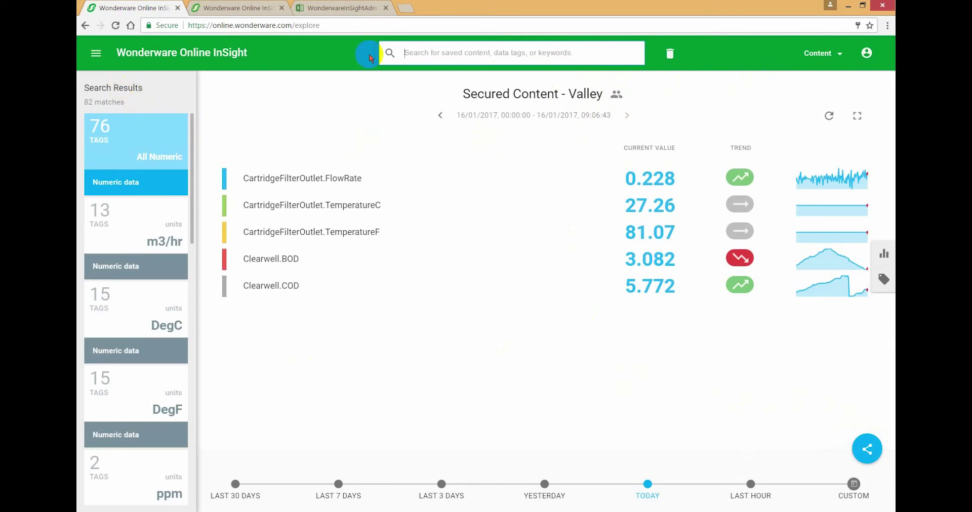
pyautogui.click(840, 56)
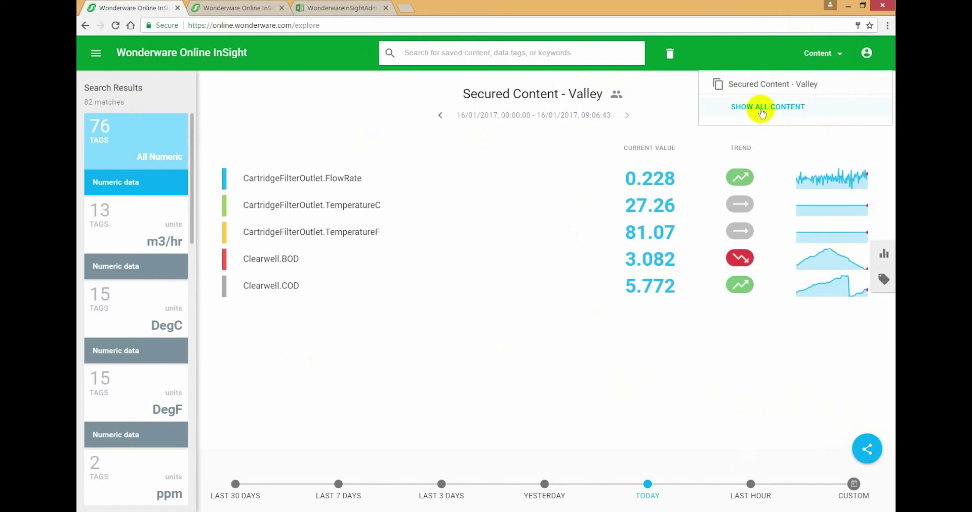
pyautogui.click(757, 109)
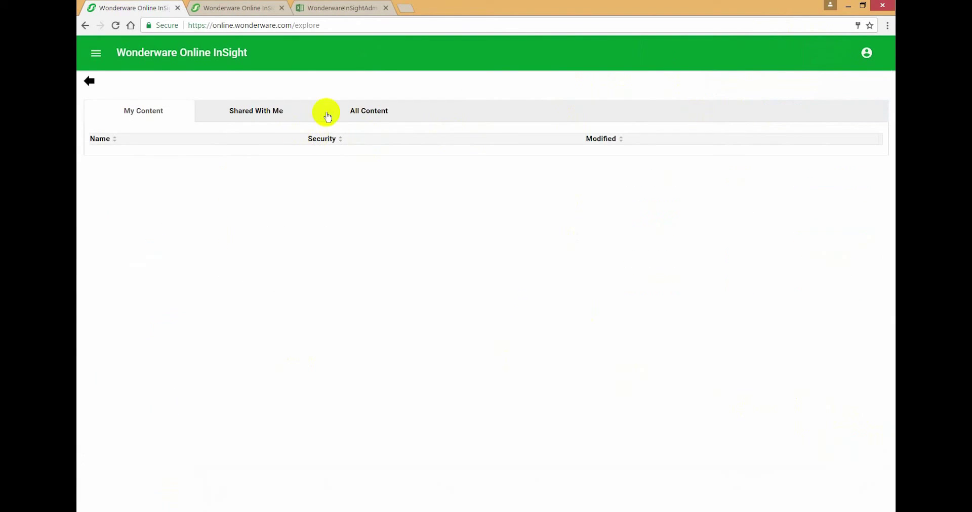
# Step: Check Shared With Me, which lists only Secured Content - Valley for Discovery/CityWater/Valley
pyautogui.click(272, 114)
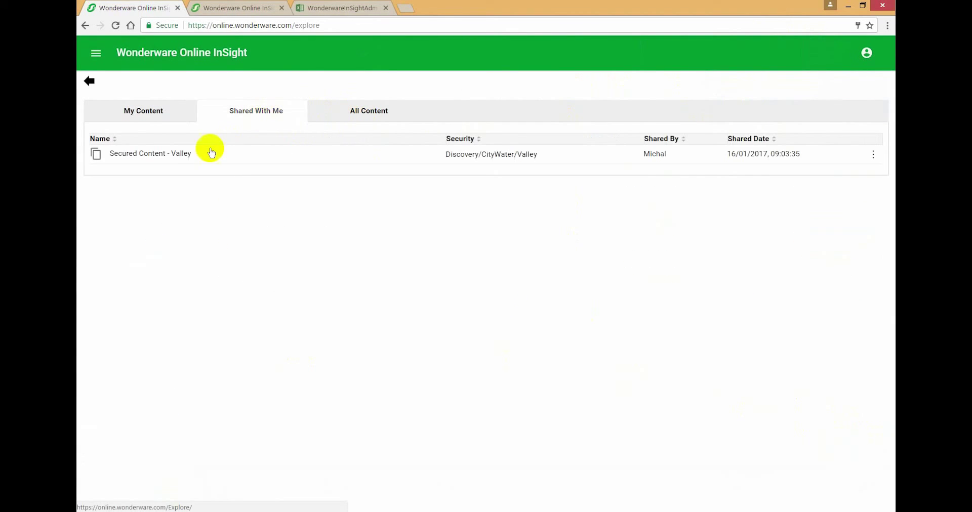